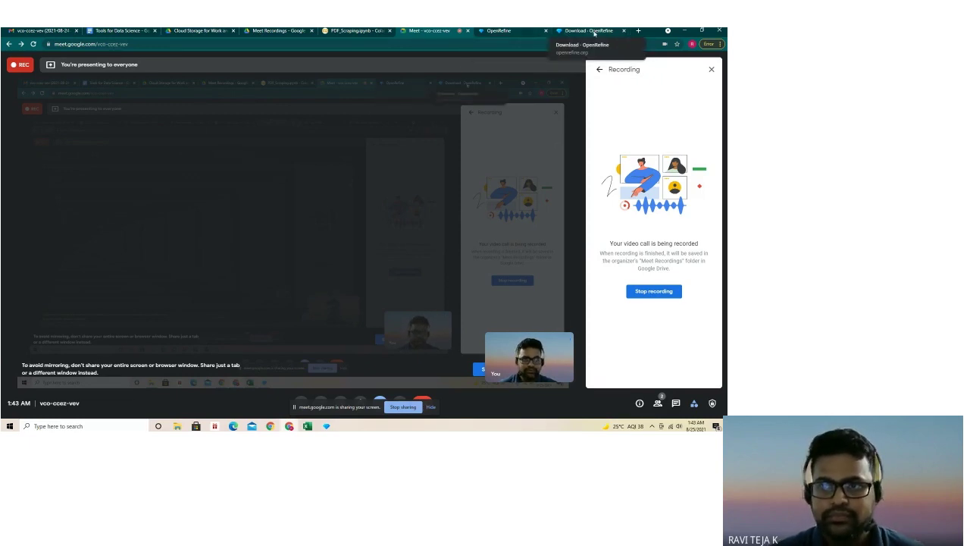
Switch to OpenRefine and create a project from input_data.csv in the Entity_Resolution folder, keeping the default CSV parsing options.
click(593, 31)
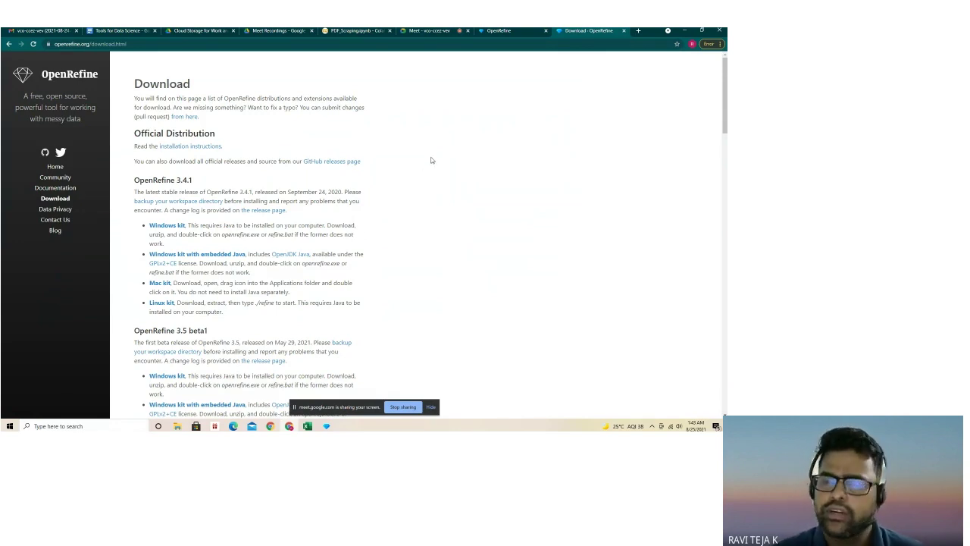
click(499, 31)
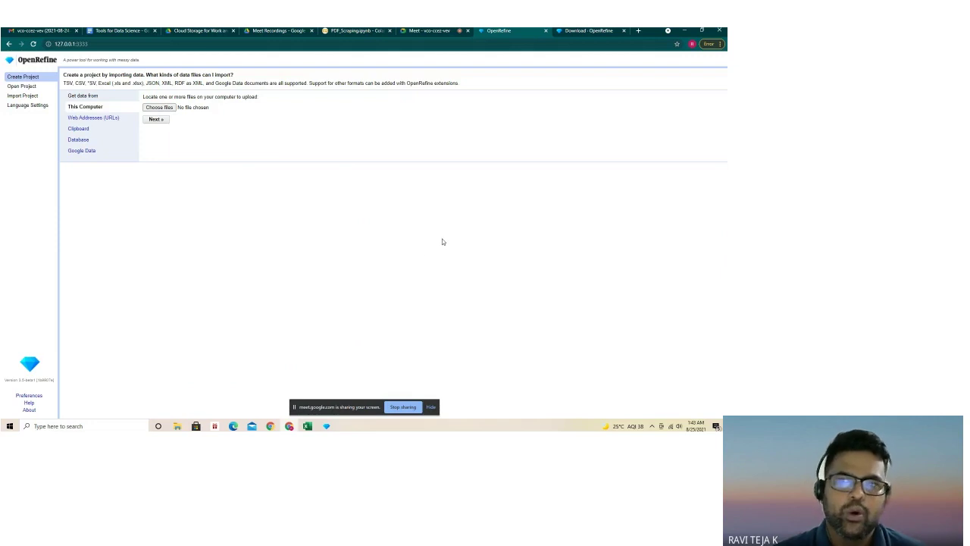
click(166, 108)
click(100, 97)
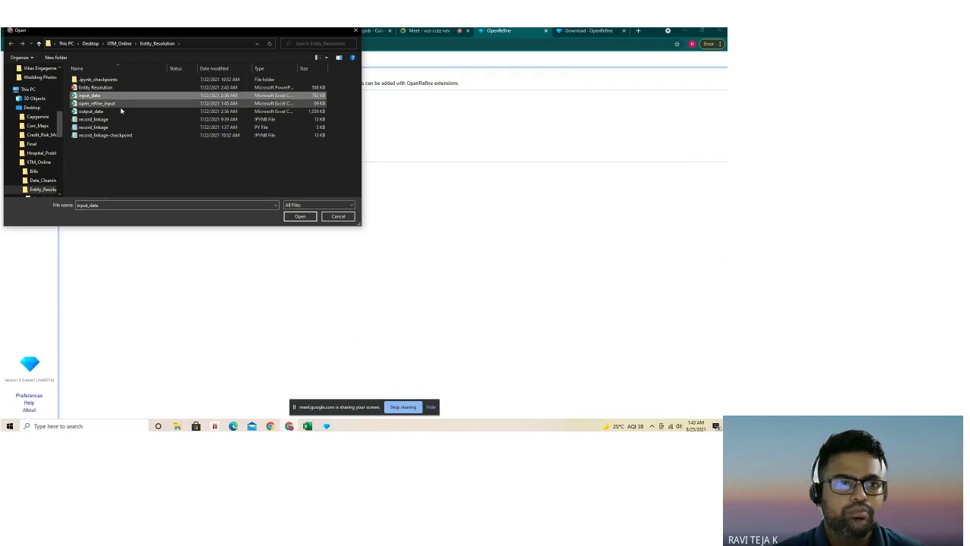
click(300, 217)
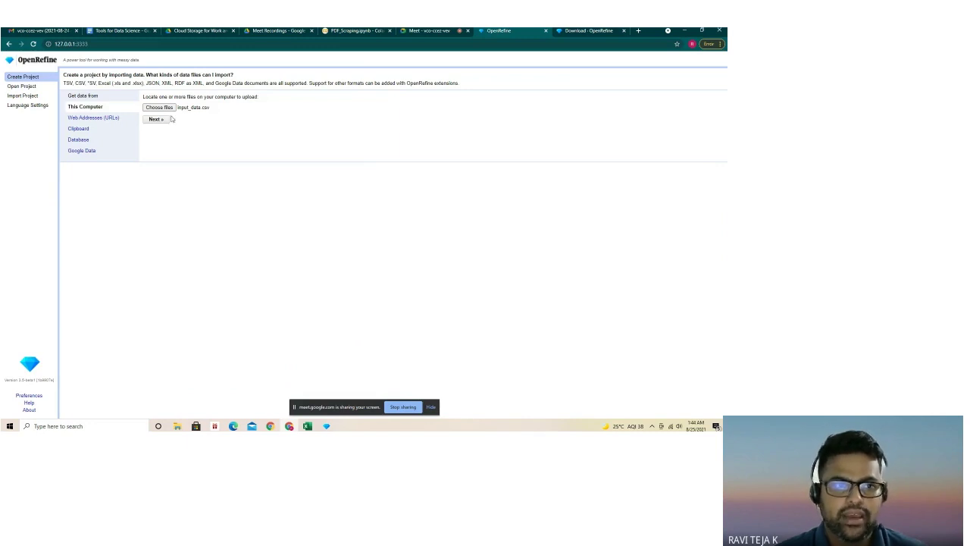
click(161, 120)
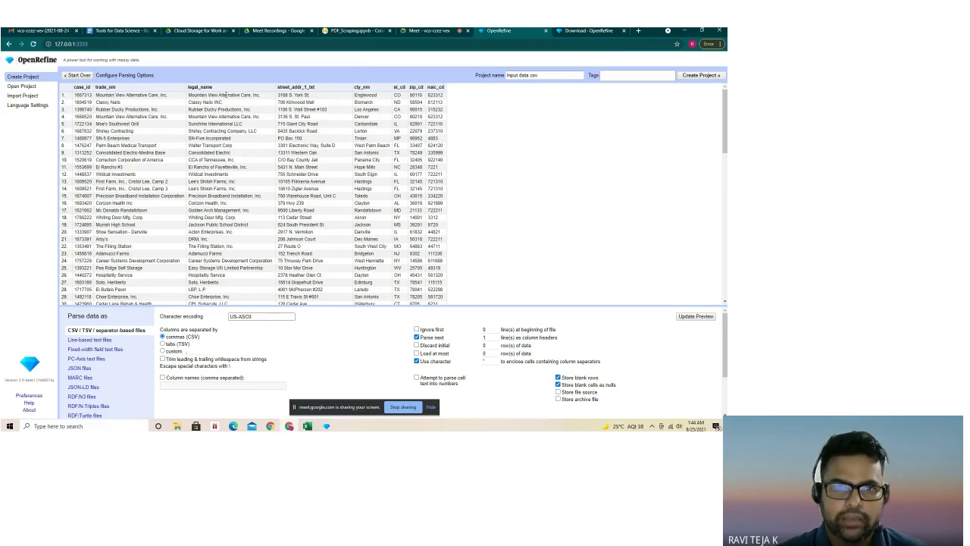
click(698, 75)
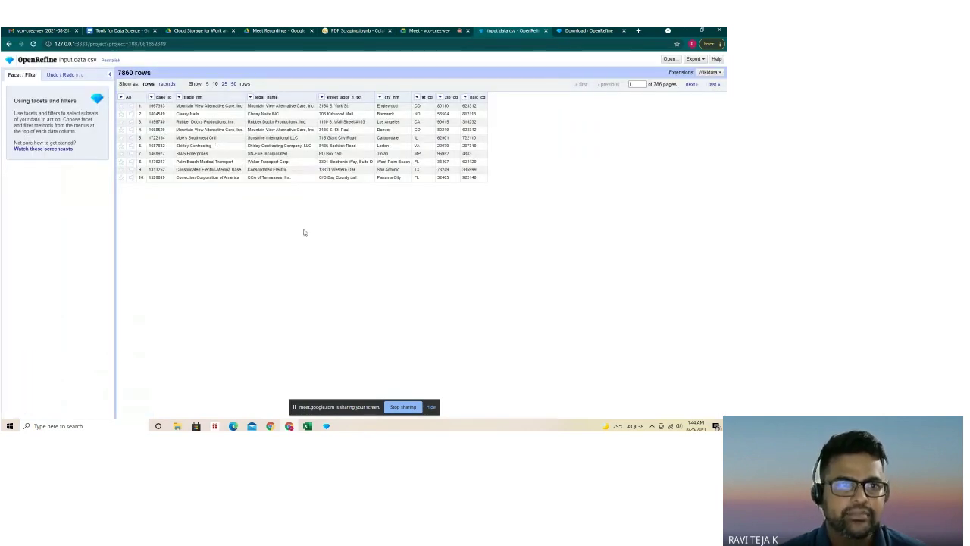
Show 50 rows per page and add a text facet on the legal_name column.
click(234, 84)
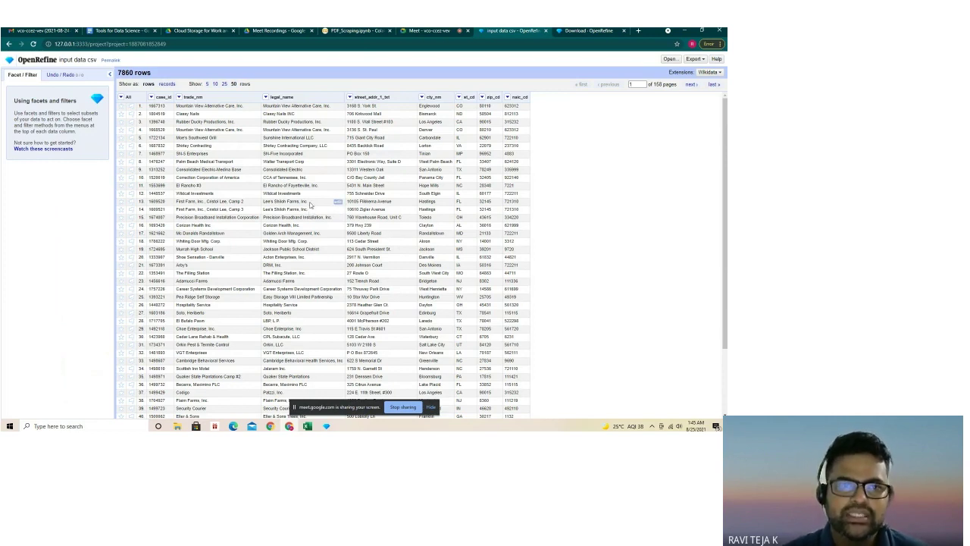
click(265, 98)
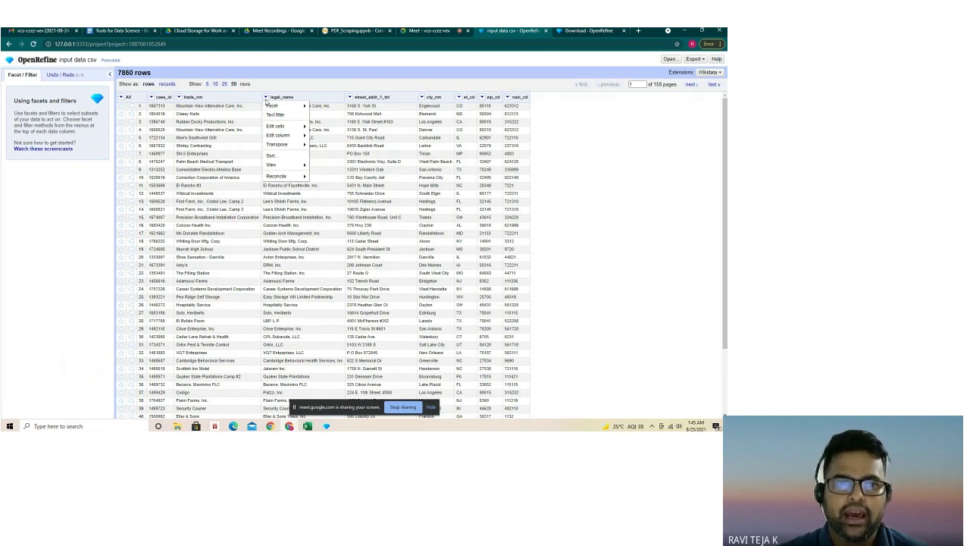
mouse_move(267, 106)
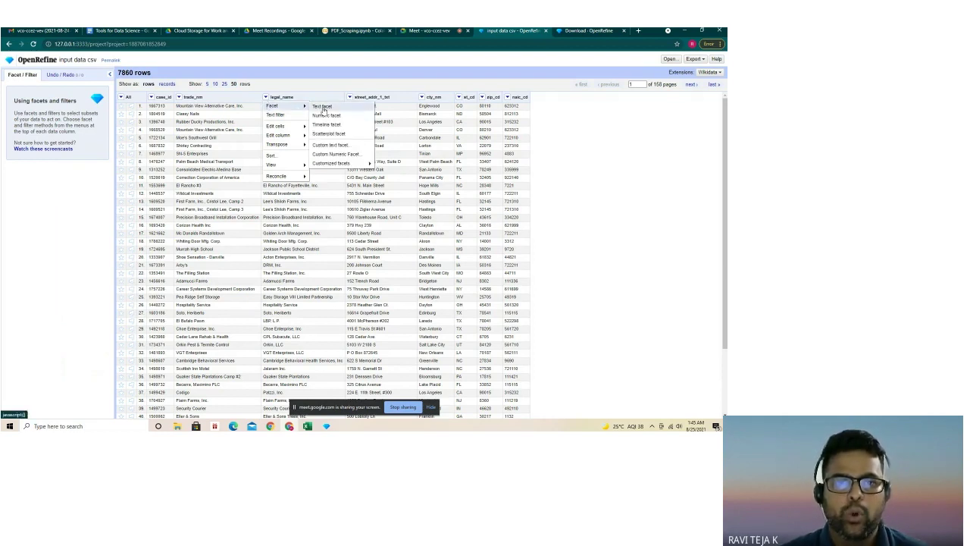
click(322, 107)
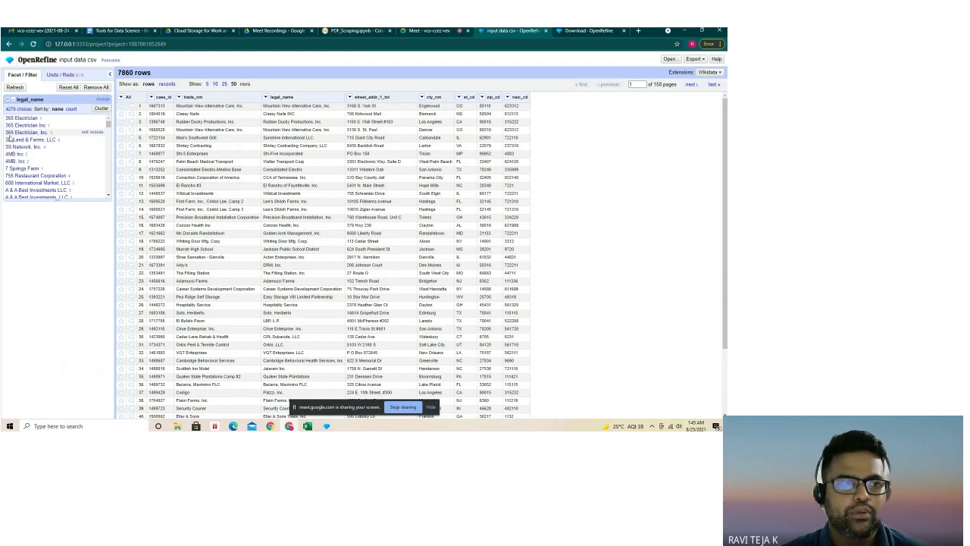
Filter the legal_name facet by "365 Electrician, Inc." and "365 Electrician Inc" in turn to compare their rows.
click(26, 134)
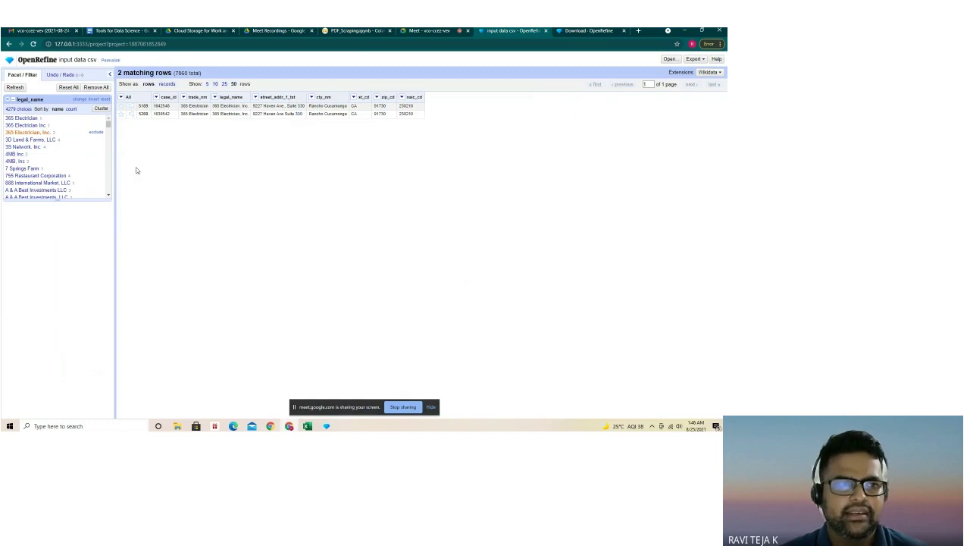
click(34, 125)
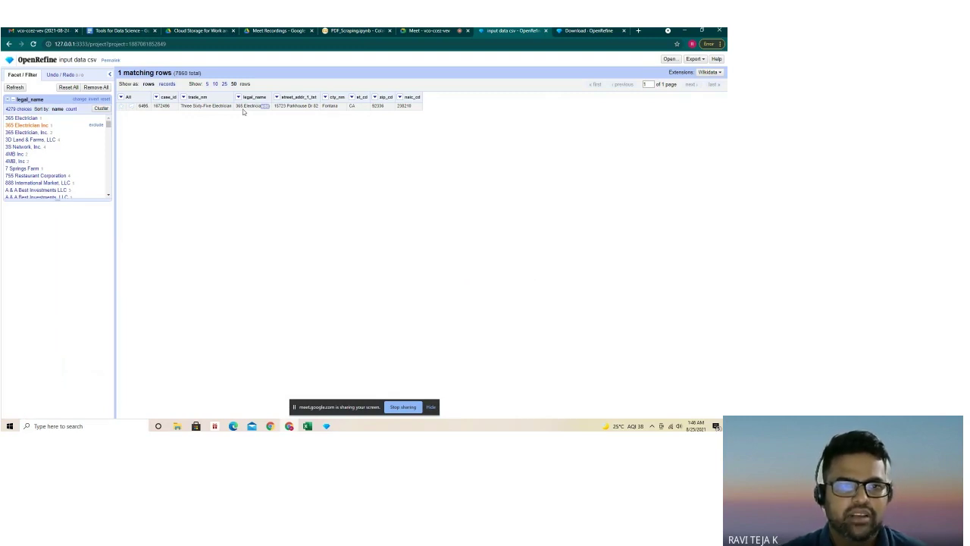
click(48, 133)
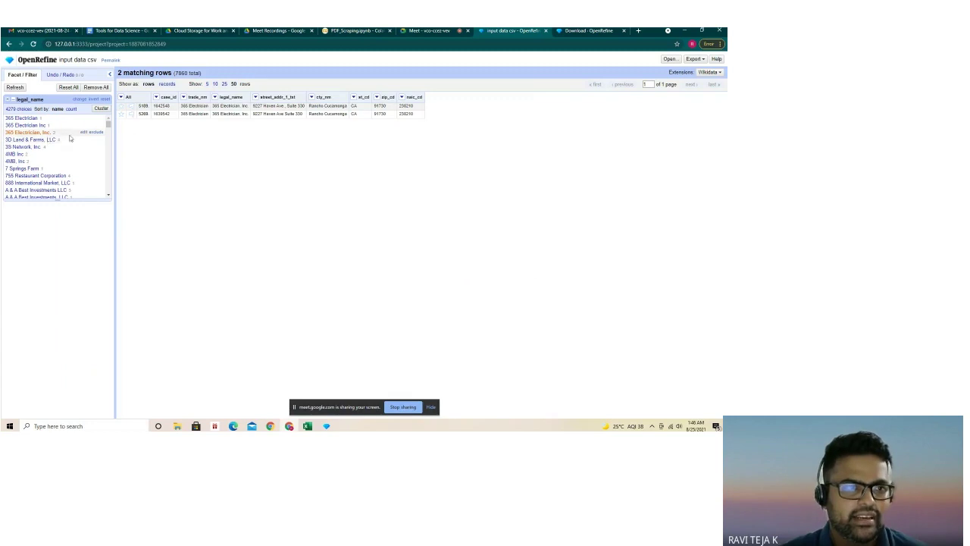
Clear the legal_name facet selection and cluster the column's values across all rows with key collision and fingerprint.
click(100, 109)
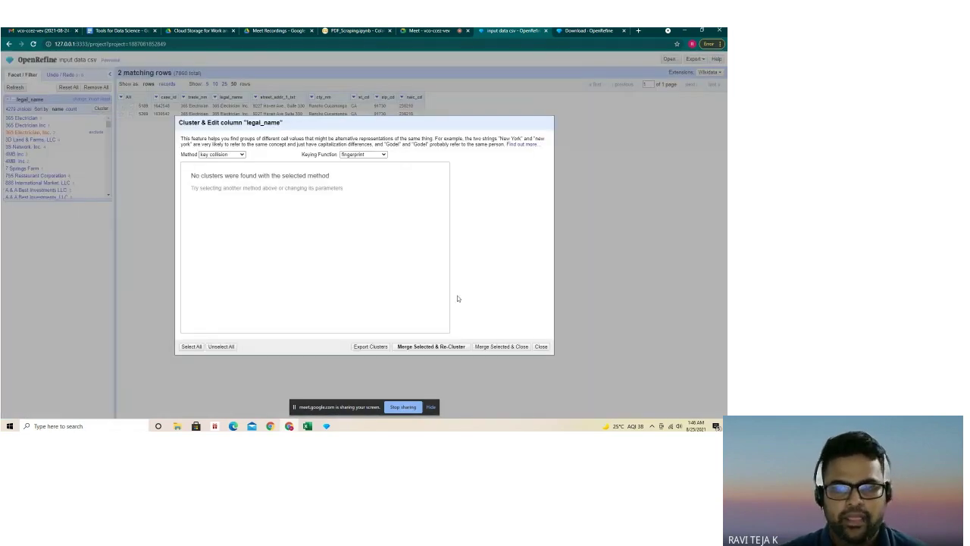
click(541, 346)
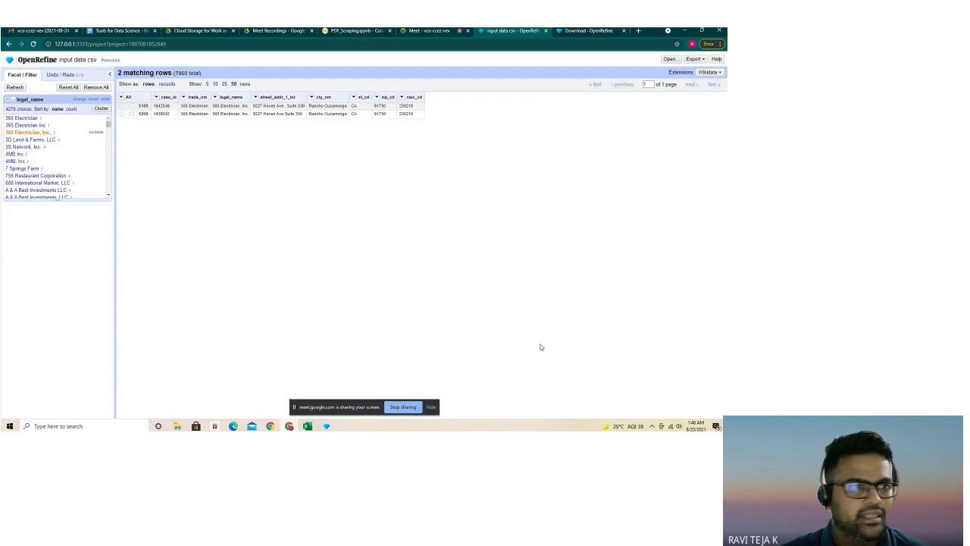
click(8, 100)
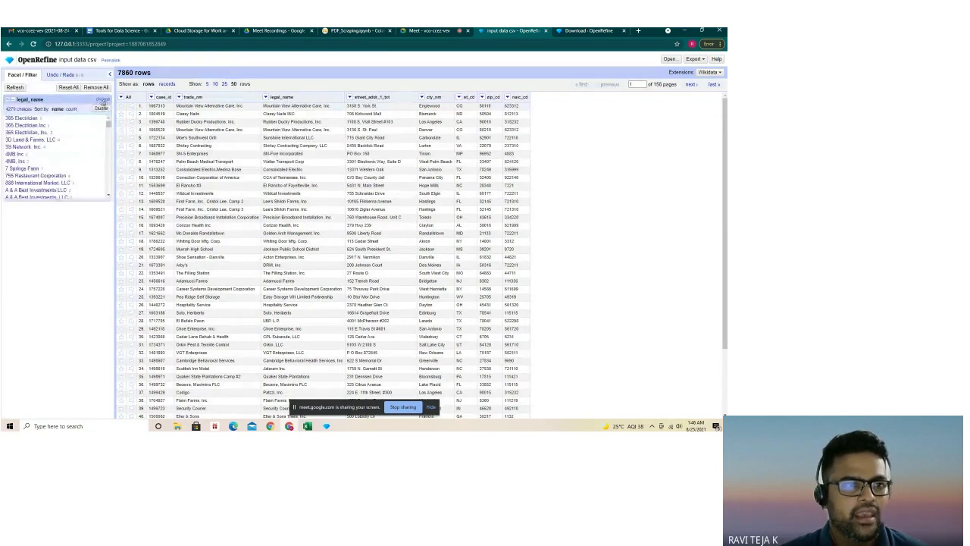
click(100, 109)
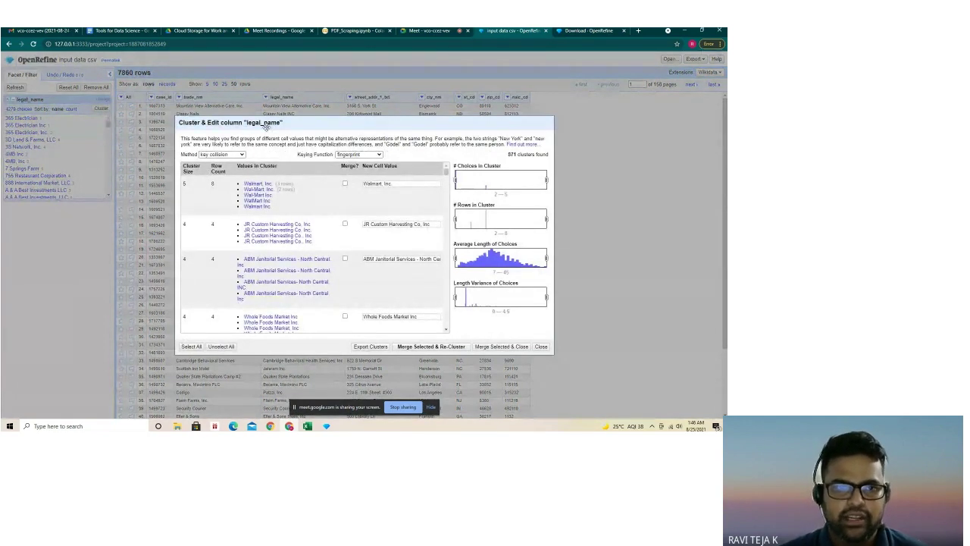
Browse the rows behind the Walmart cluster and review the other proposed legal_name clusters.
mouse_move(311, 201)
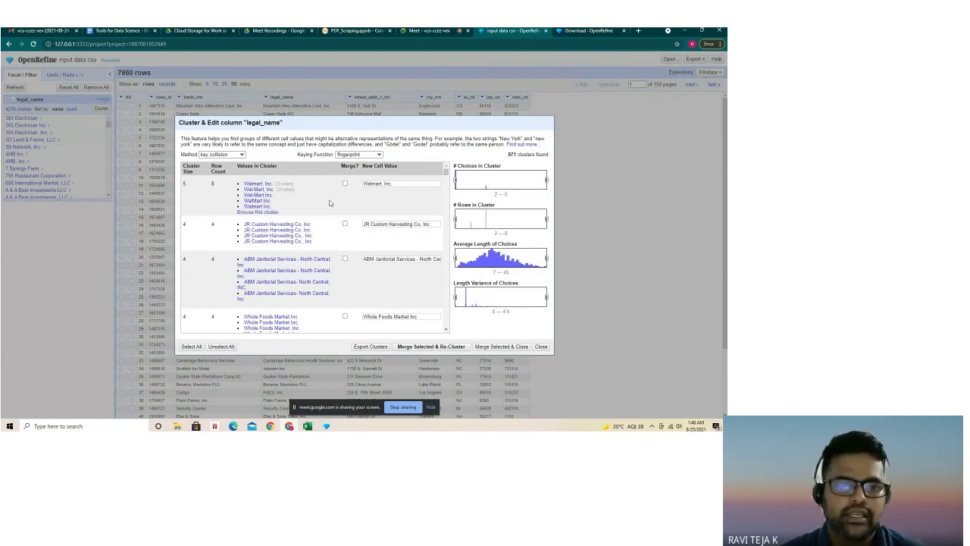
drag(275, 203, 261, 191)
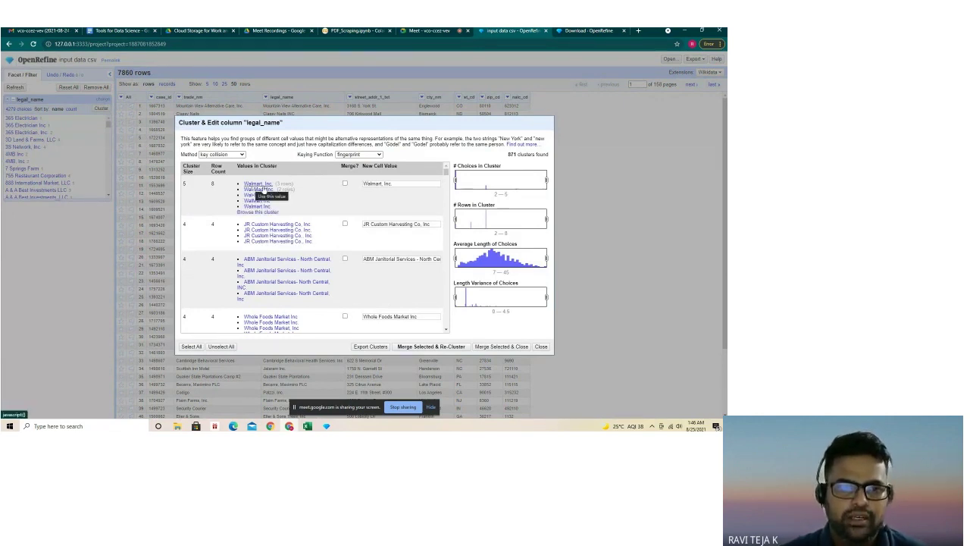
click(275, 191)
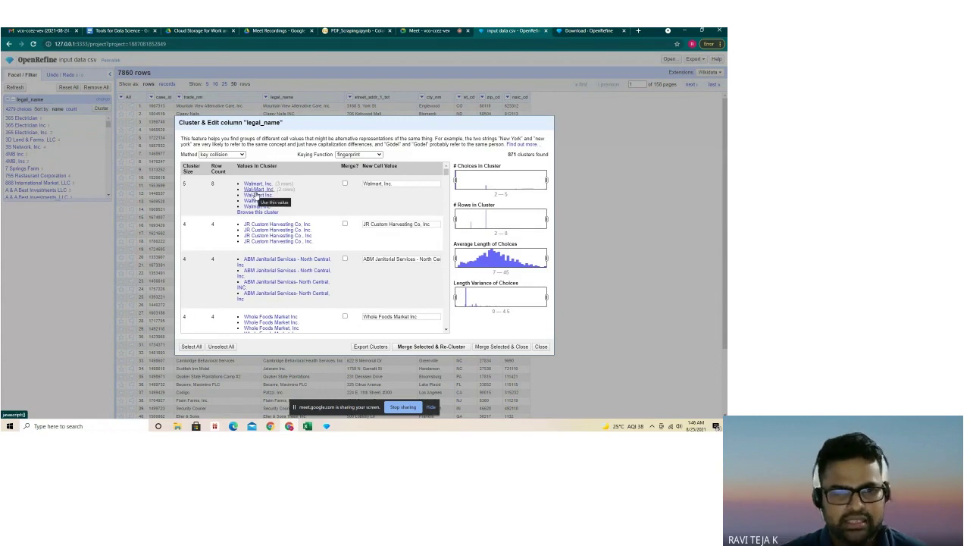
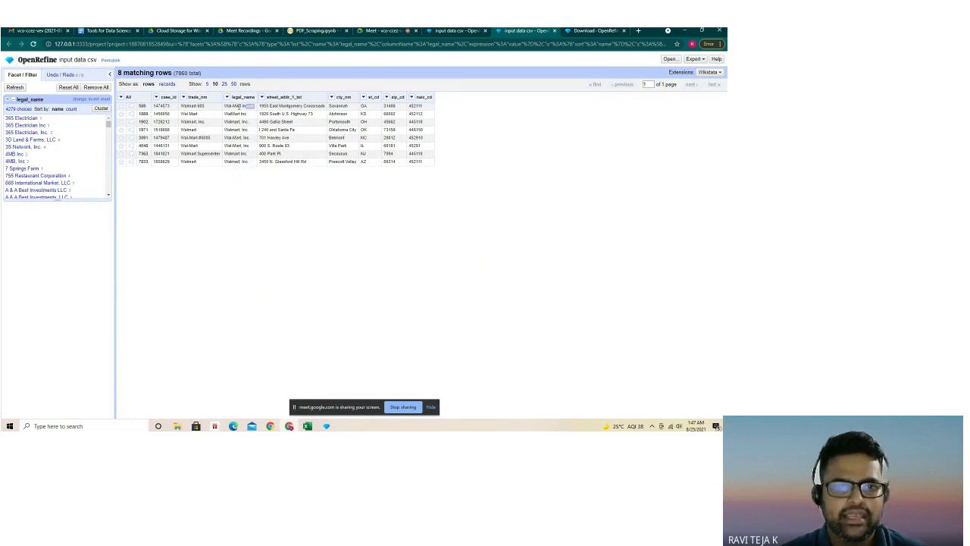
click(452, 31)
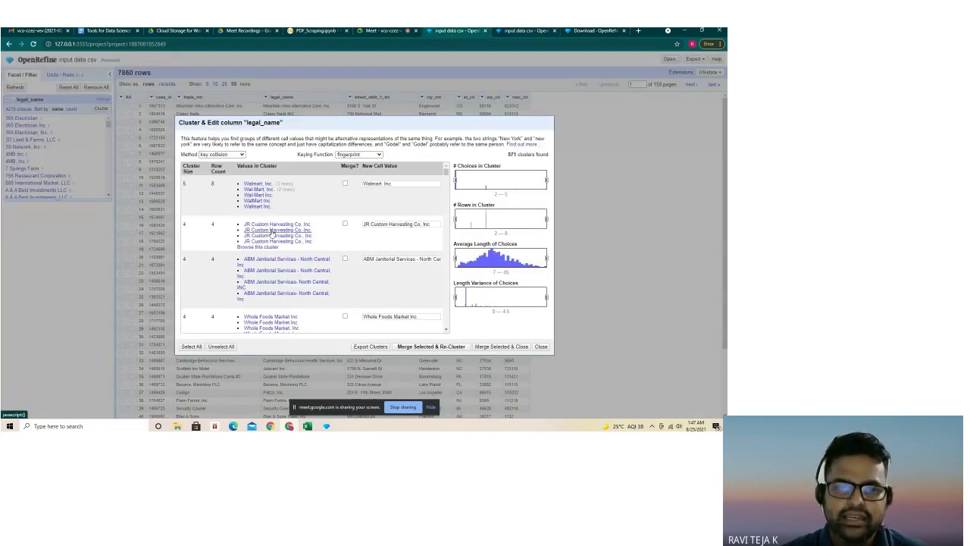
scroll(273, 235, down, 1)
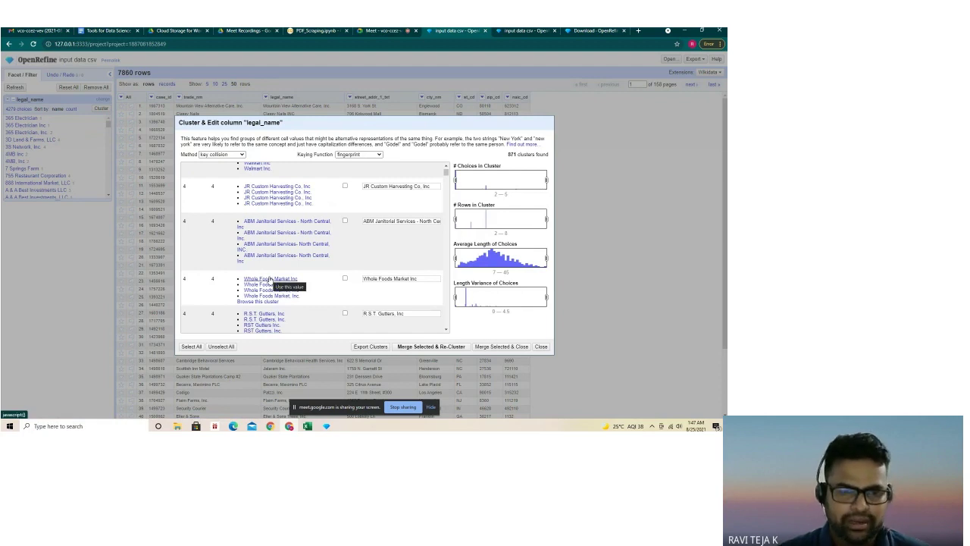
scroll(290, 197, up, 1)
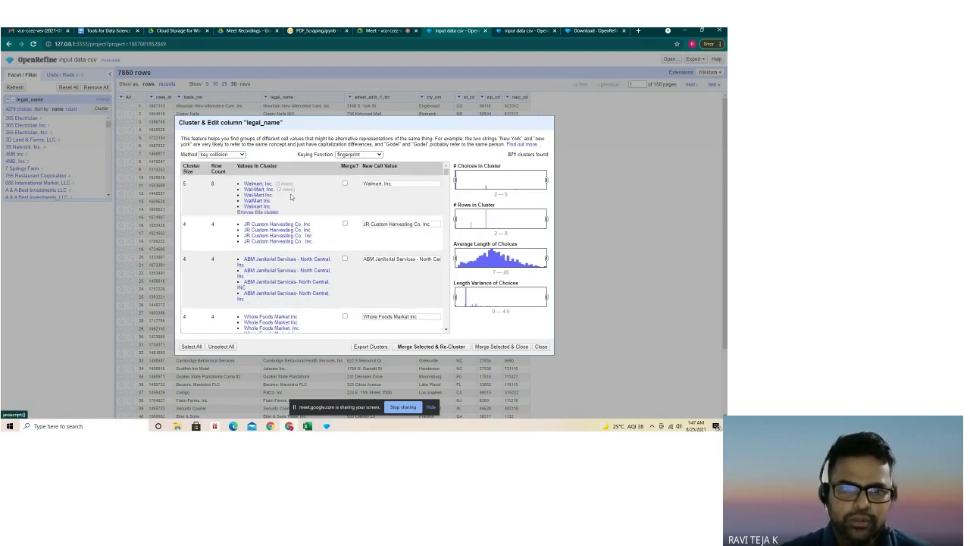
Select every legal_name cluster for merging with its suggested new cell value, merge and re-cluster them, and close the clustering dialog.
click(345, 183)
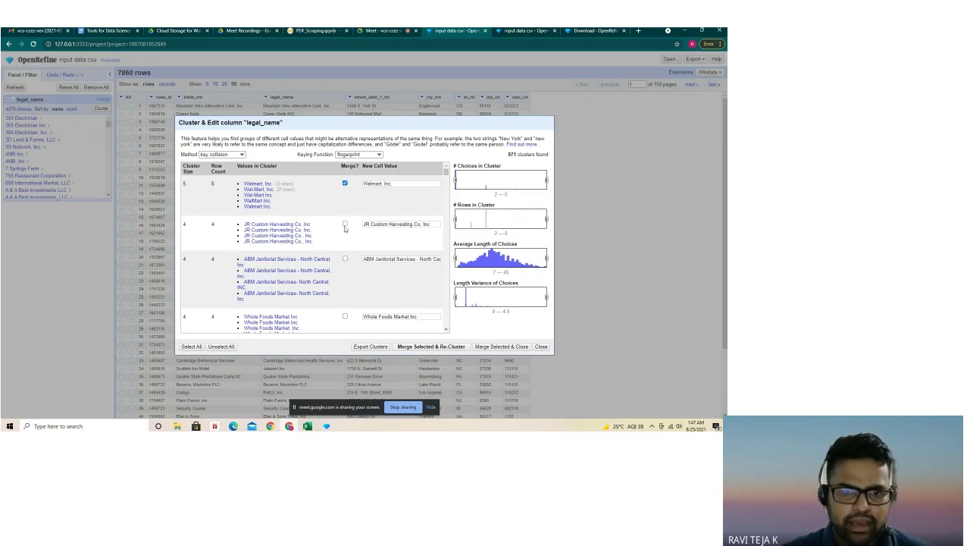
click(344, 225)
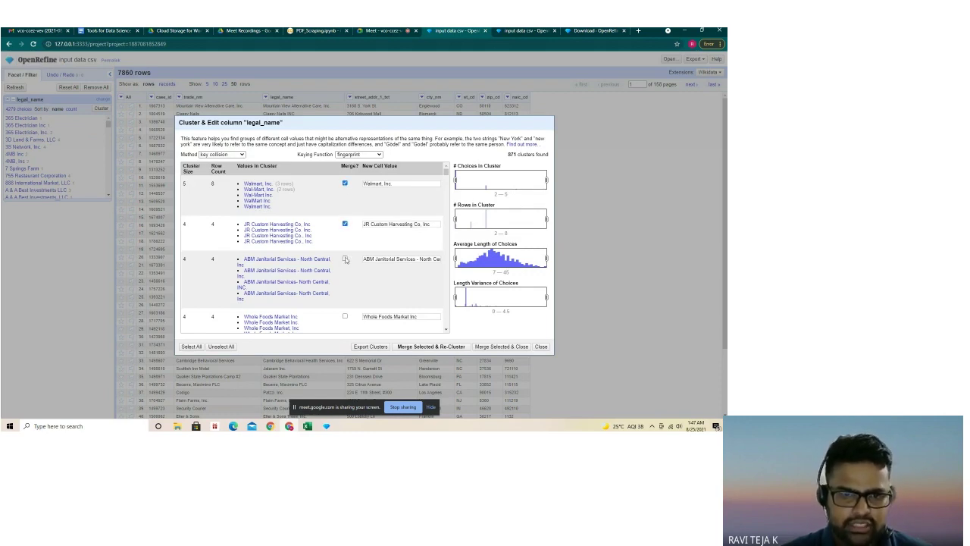
click(344, 258)
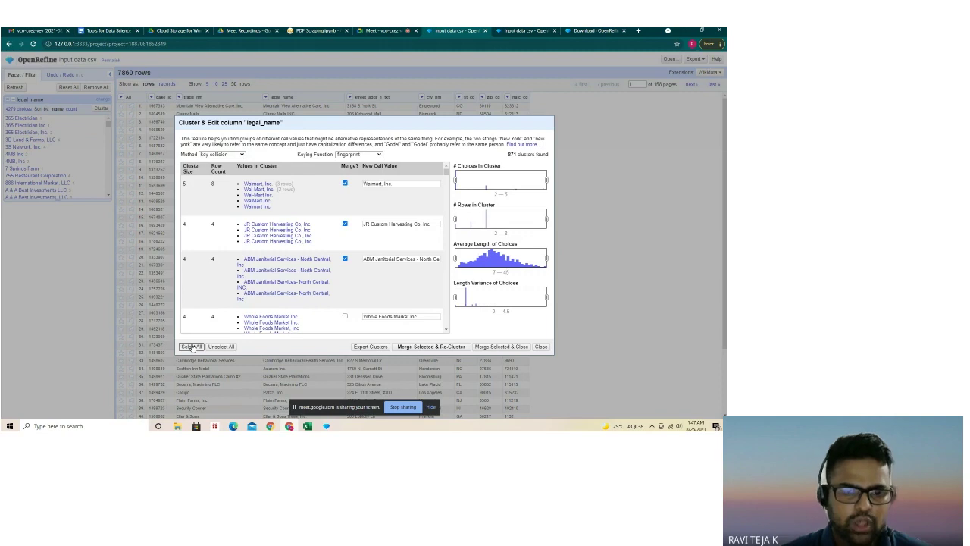
click(191, 346)
scroll(228, 319, down, 1)
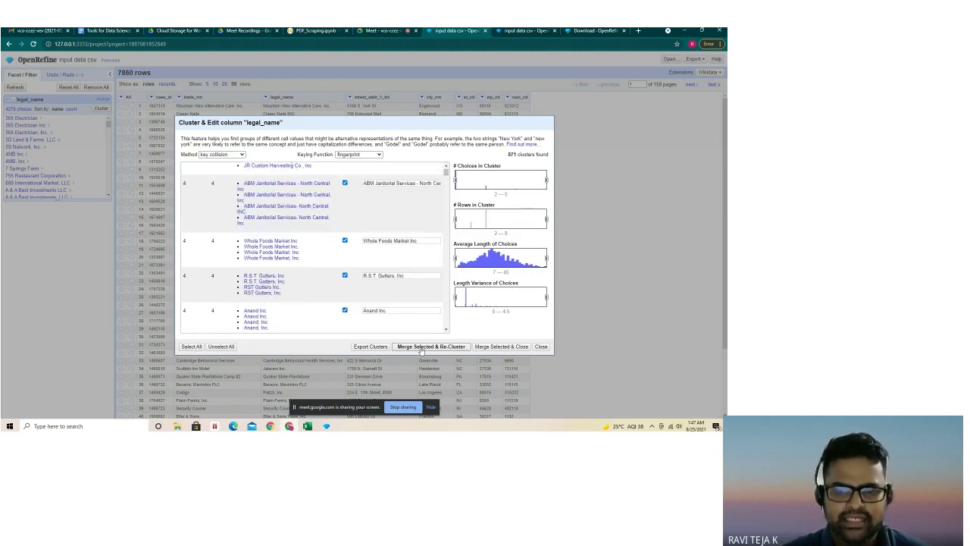
click(422, 347)
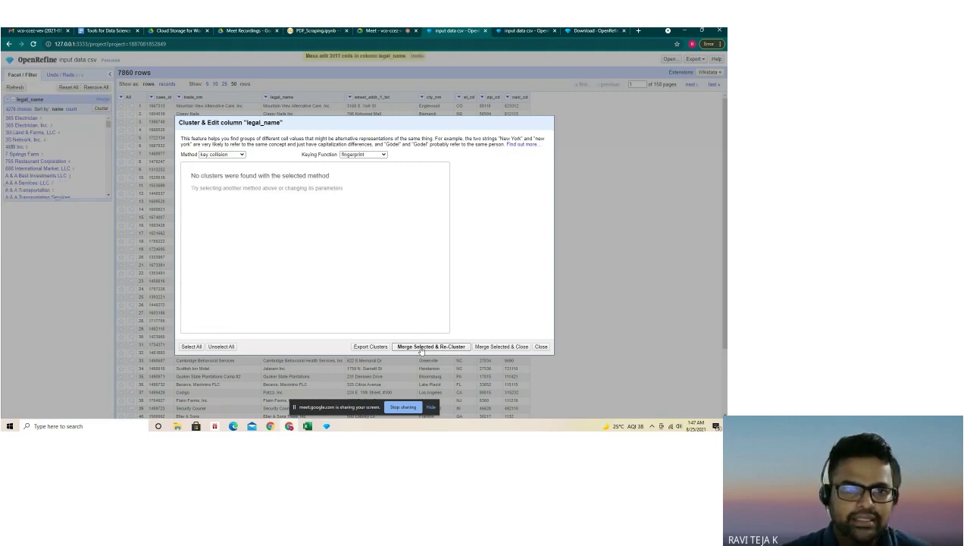
click(541, 347)
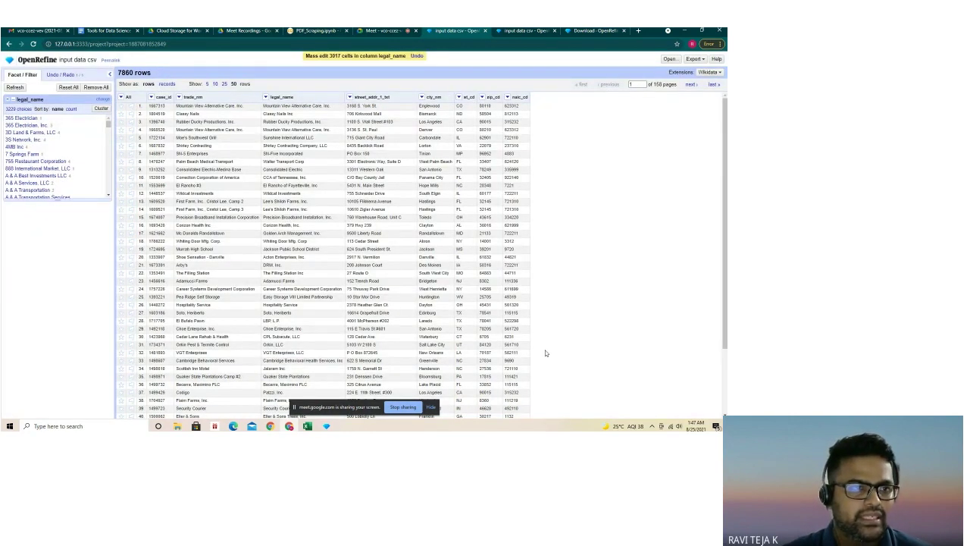
Filter the legal_name facet by "365 Electrician, Inc." to check its merged rows.
click(25, 125)
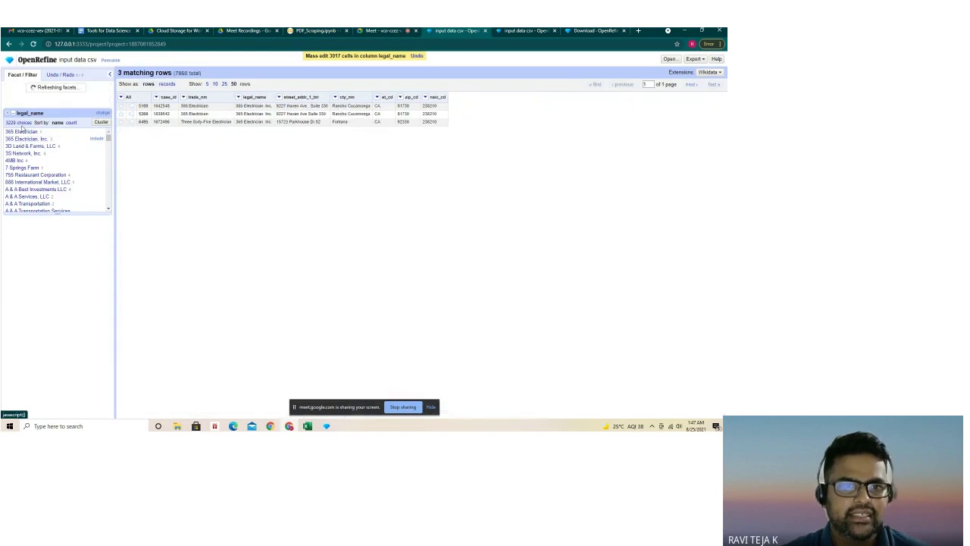